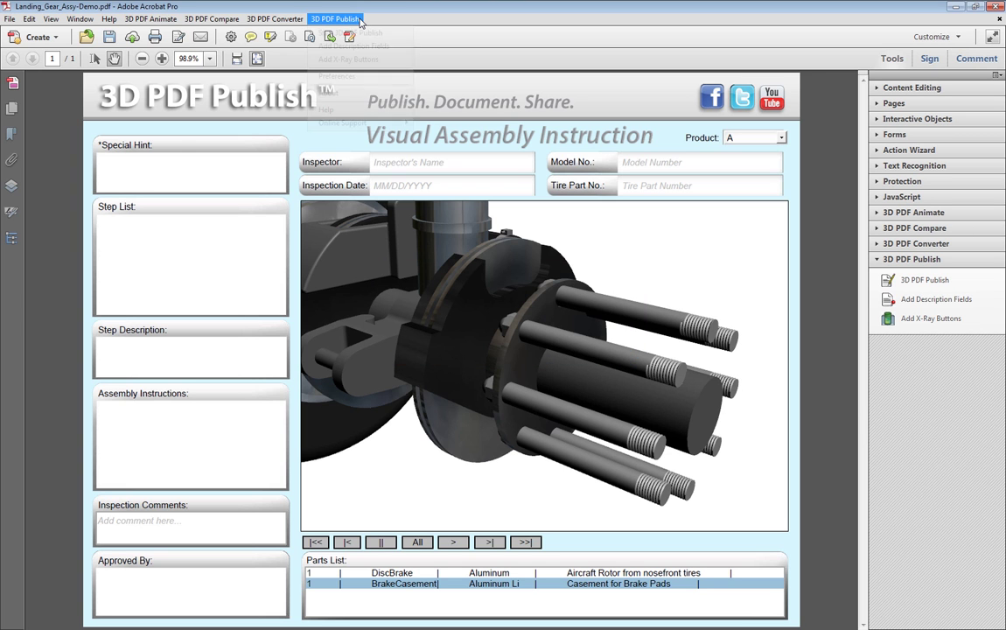
- Start 3D PDF Publish on the page 1 3D object and edit its steps in reverse order
{"action": "left_click", "coordinate": [360, 21]}
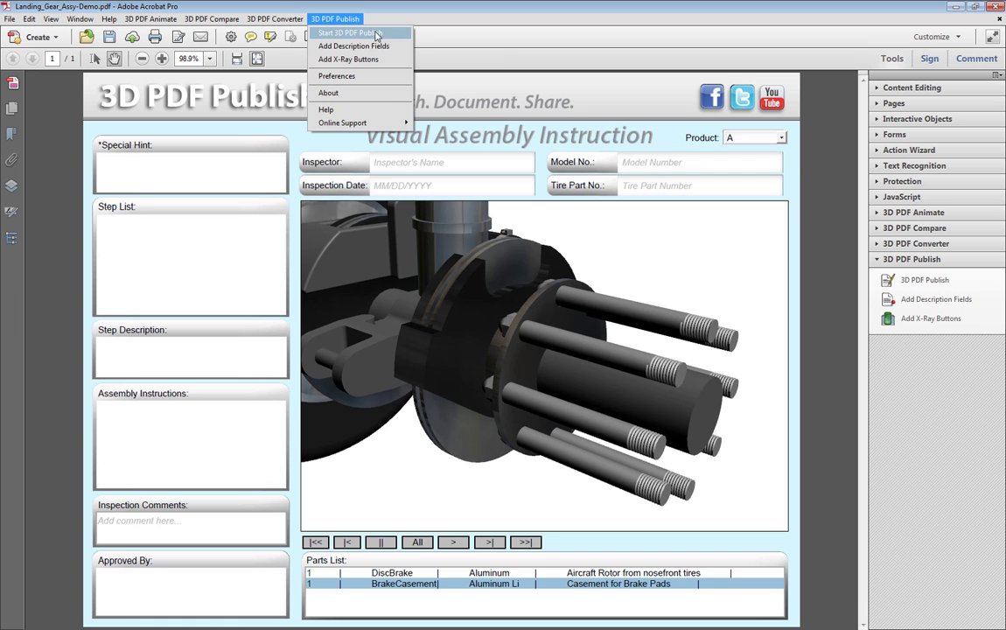
{"action": "left_click", "coordinate": [856, 308]}
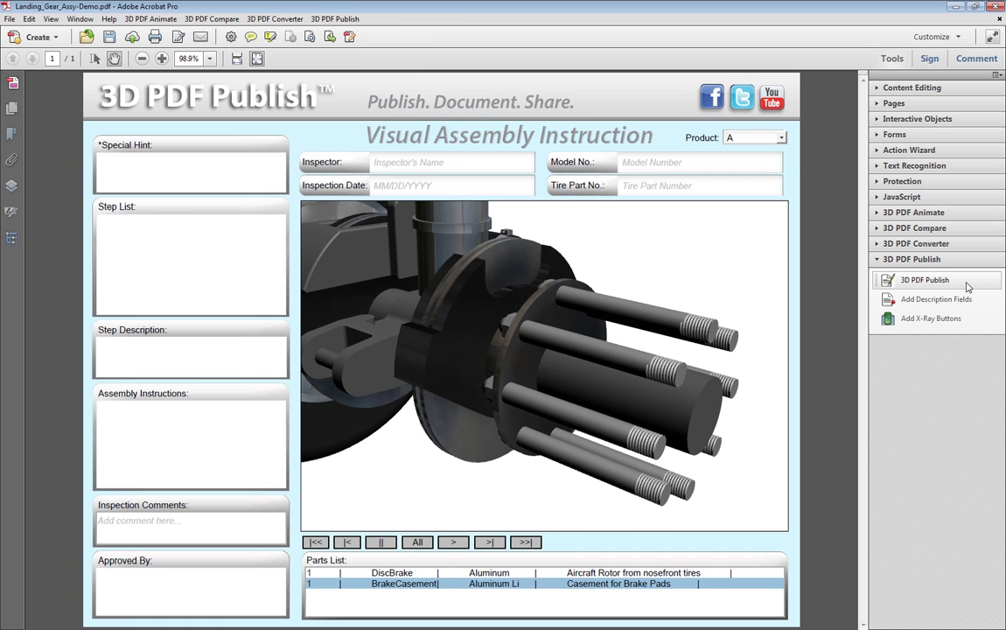
{"action": "left_click", "coordinate": [935, 280]}
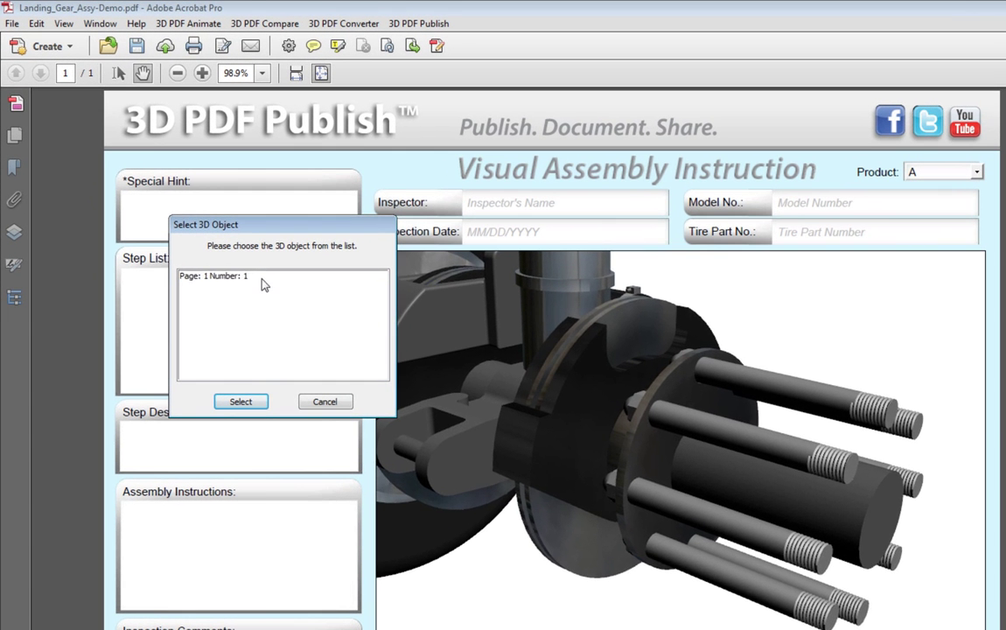
{"action": "left_click", "coordinate": [210, 221]}
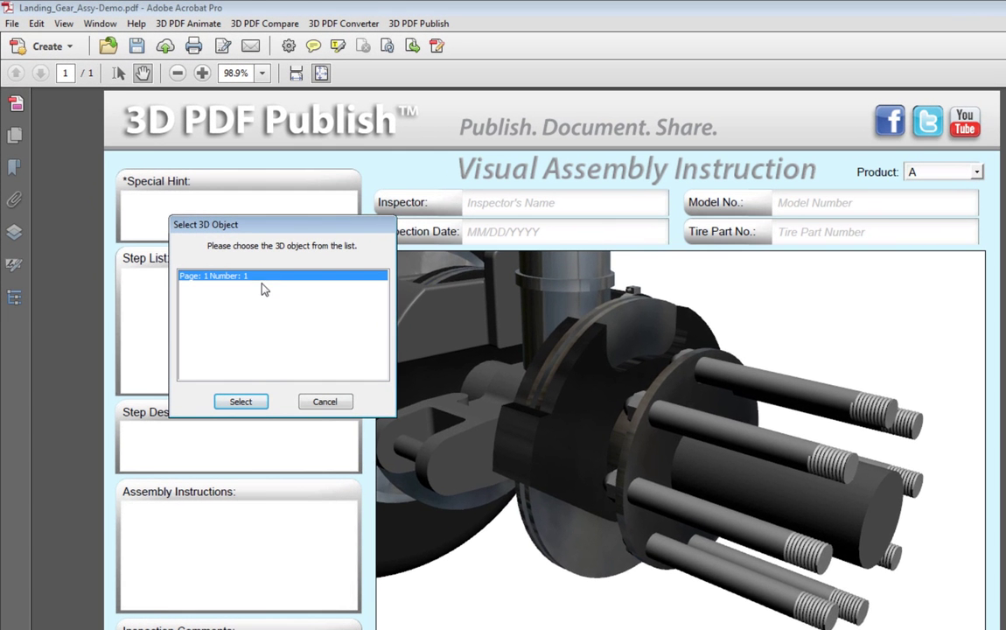
{"action": "left_click", "coordinate": [262, 403]}
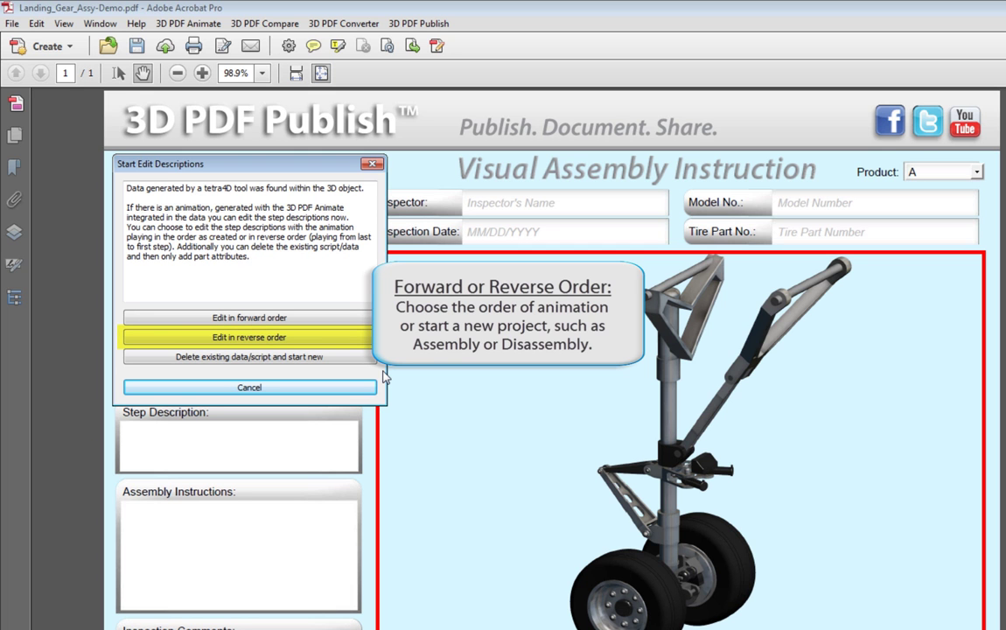
{"action": "left_click", "coordinate": [327, 338]}
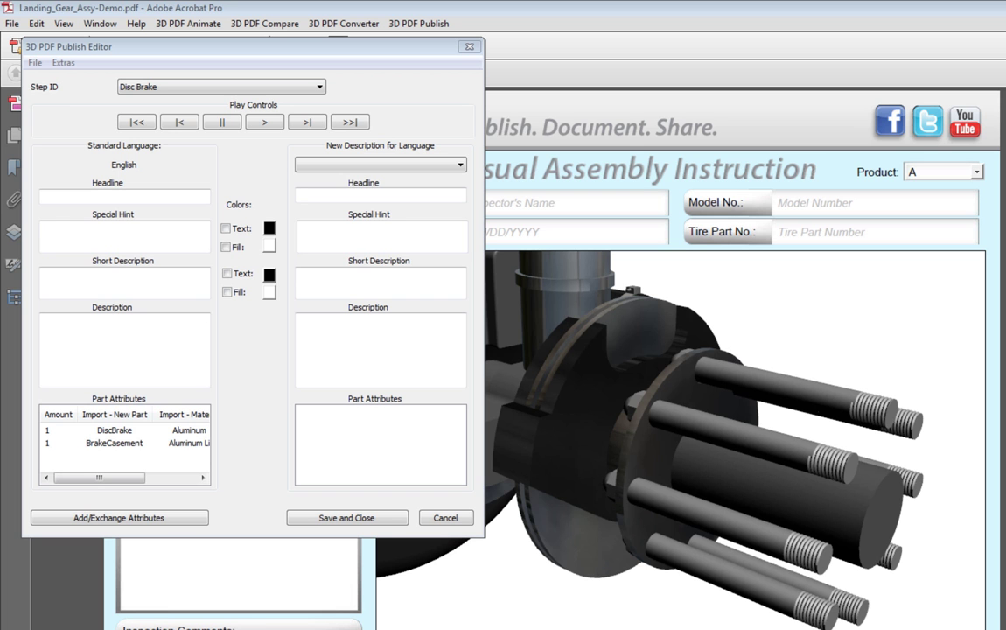
- Preview every animation step in turn, from Brake Pads through to Wheel Assembly
{"action": "left_click", "coordinate": [319, 87]}
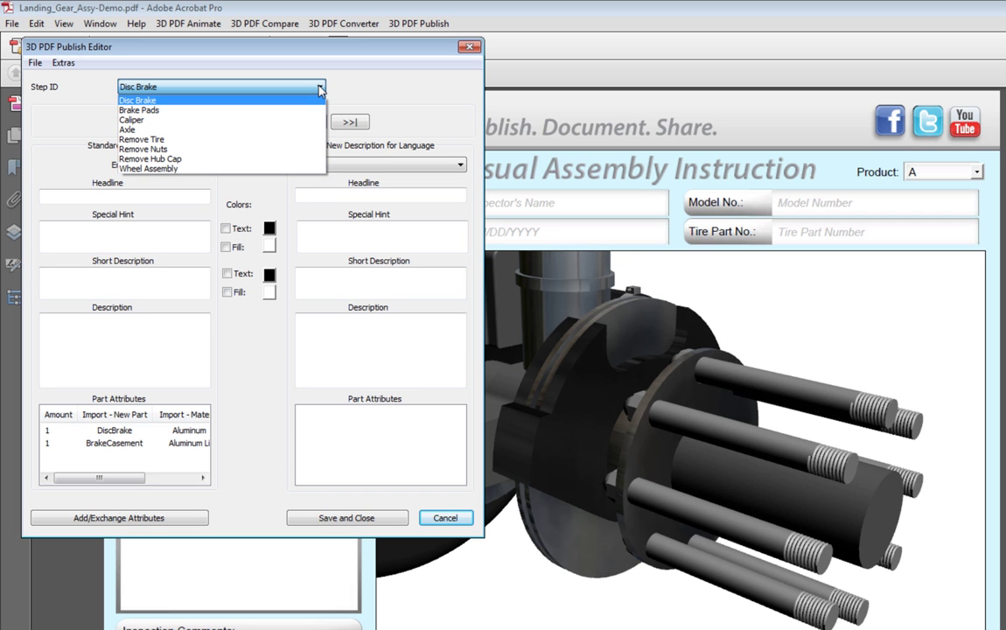
{"action": "left_click", "coordinate": [320, 87]}
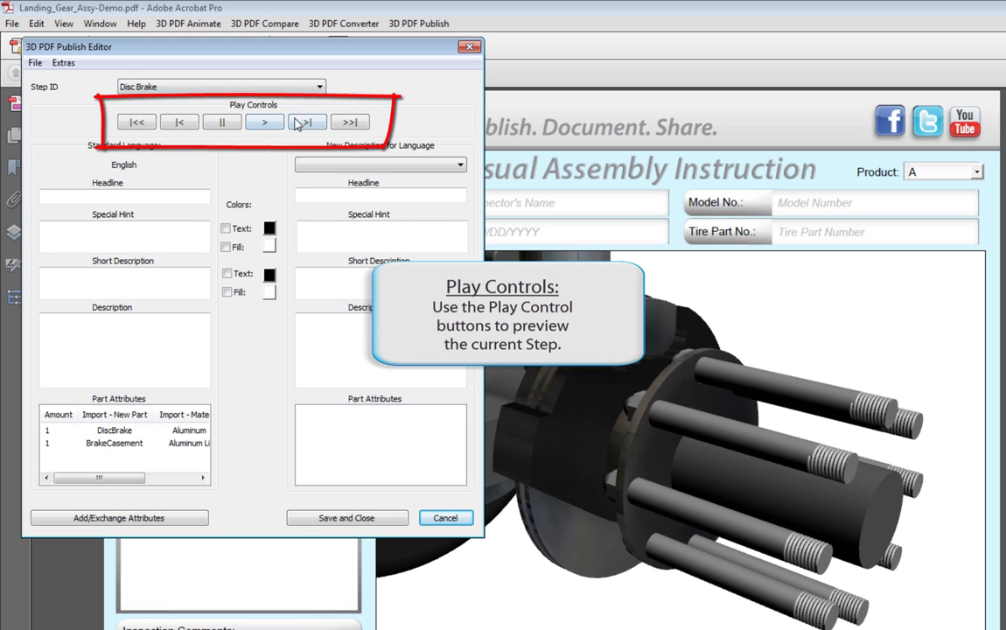
{"action": "left_click", "coordinate": [304, 123]}
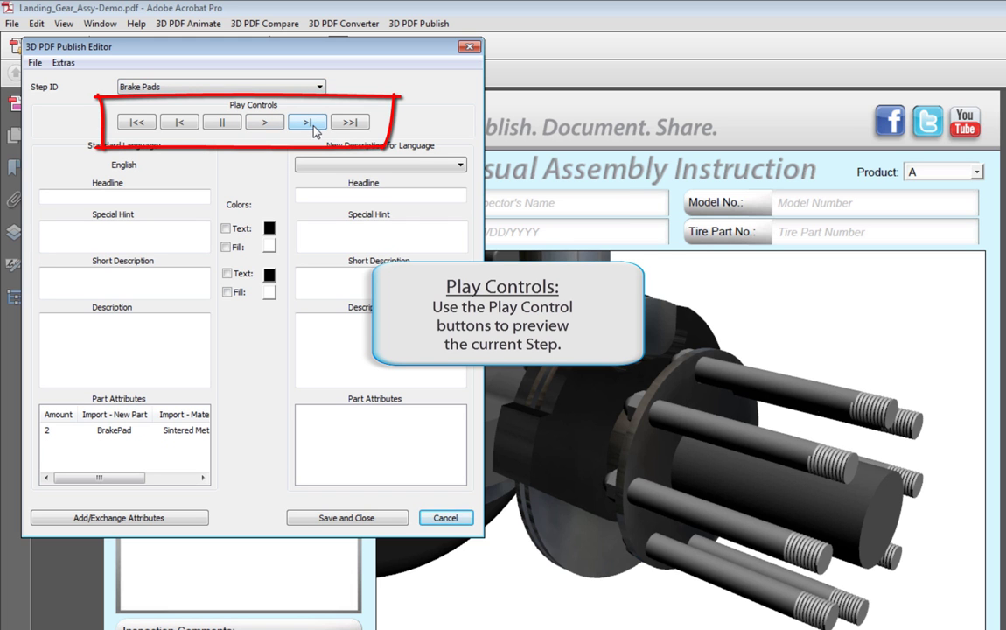
{"action": "left_click", "coordinate": [307, 124]}
{"action": "left_click", "coordinate": [320, 132]}
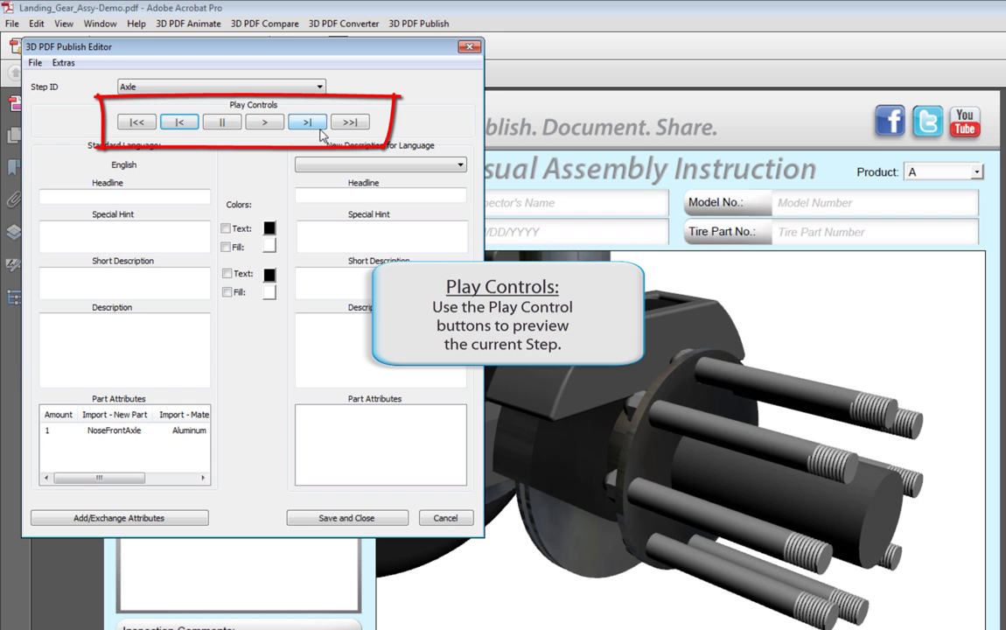
{"action": "left_click", "coordinate": [320, 131]}
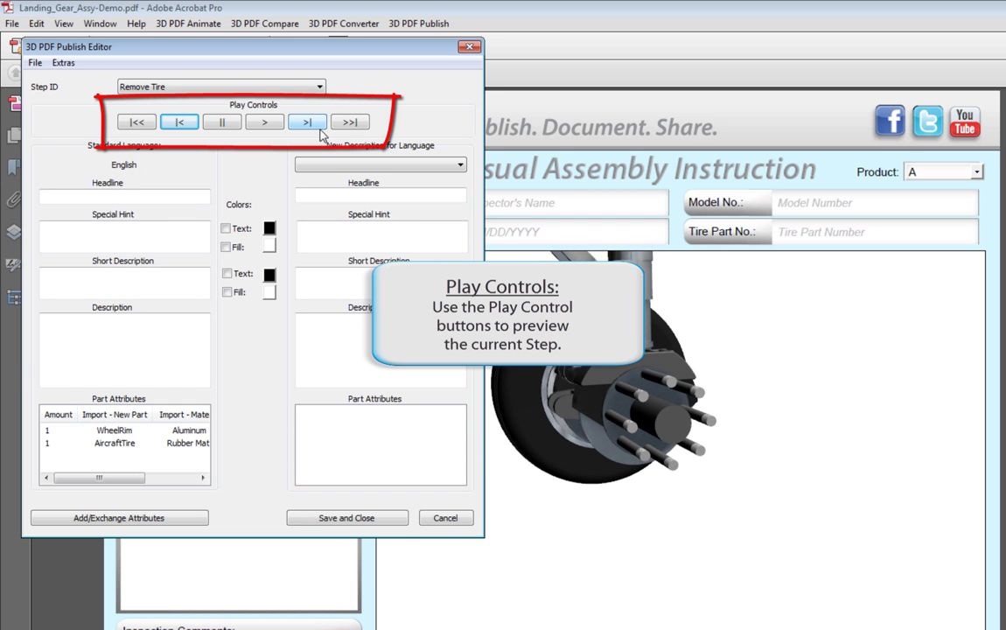
{"action": "left_click", "coordinate": [321, 132]}
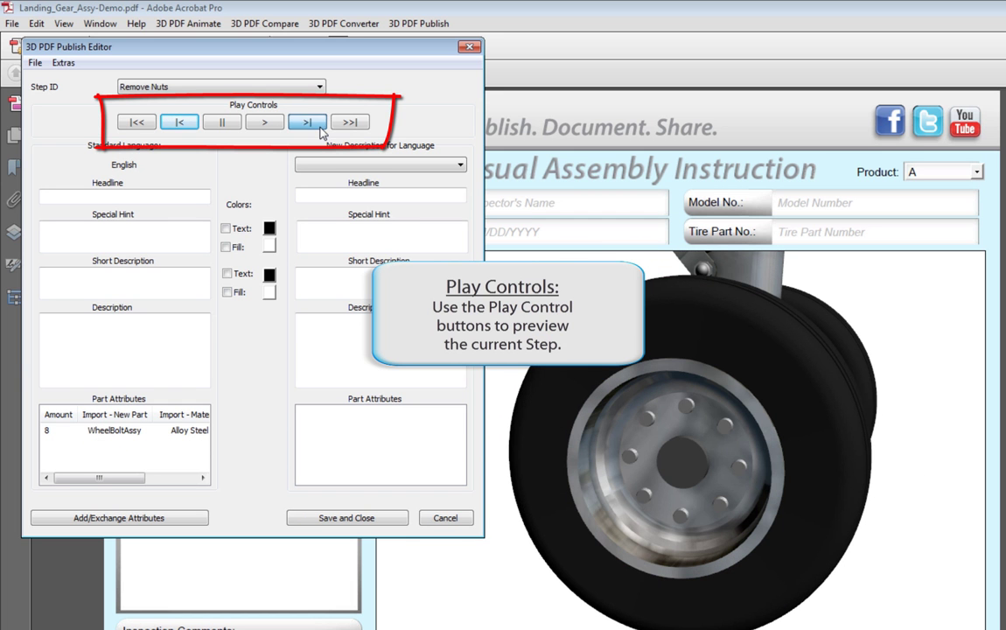
{"action": "left_click", "coordinate": [320, 131]}
{"action": "left_click", "coordinate": [320, 130]}
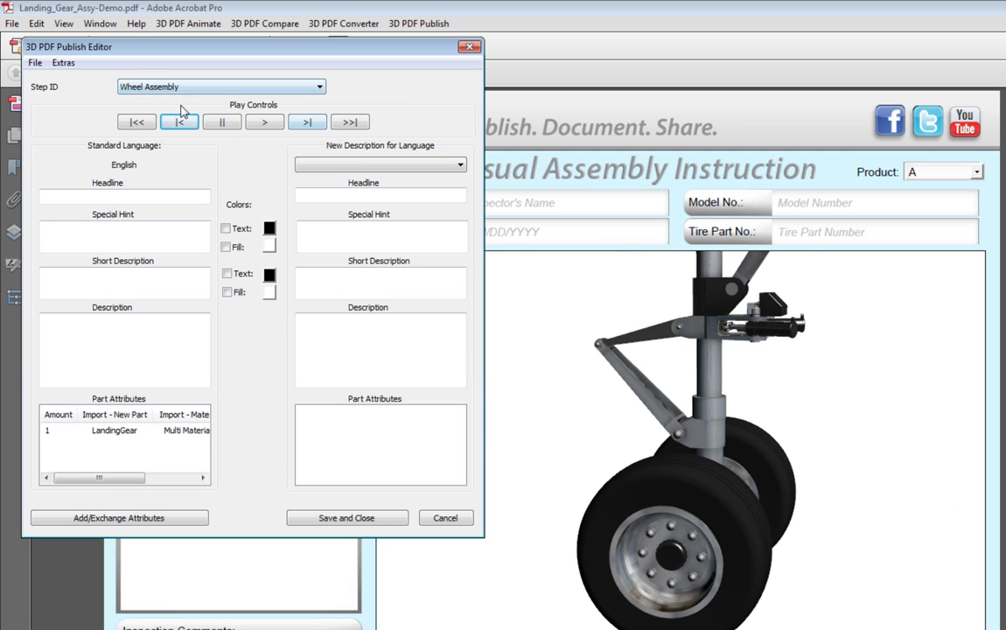
- Jump back to the first step, Disc Brake, showing its DiscBrake and BrakeCasement parts
{"action": "left_click", "coordinate": [147, 126]}
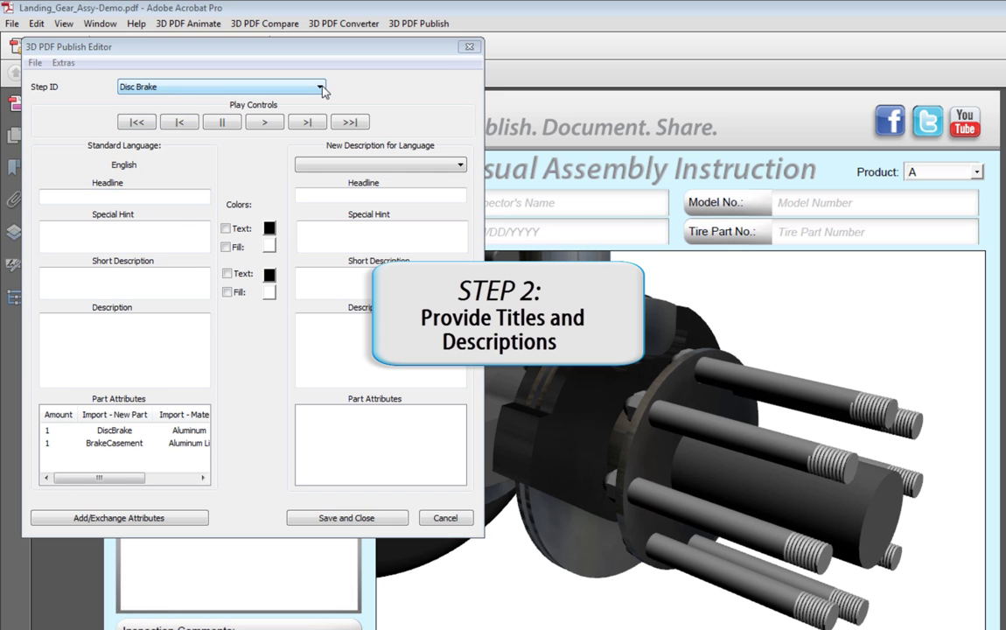
- Give Disc Brake the headline 'Step 1: Check Brake System', short text 'Look for wear and tear.' and a rotor description
{"action": "left_click", "coordinate": [321, 87]}
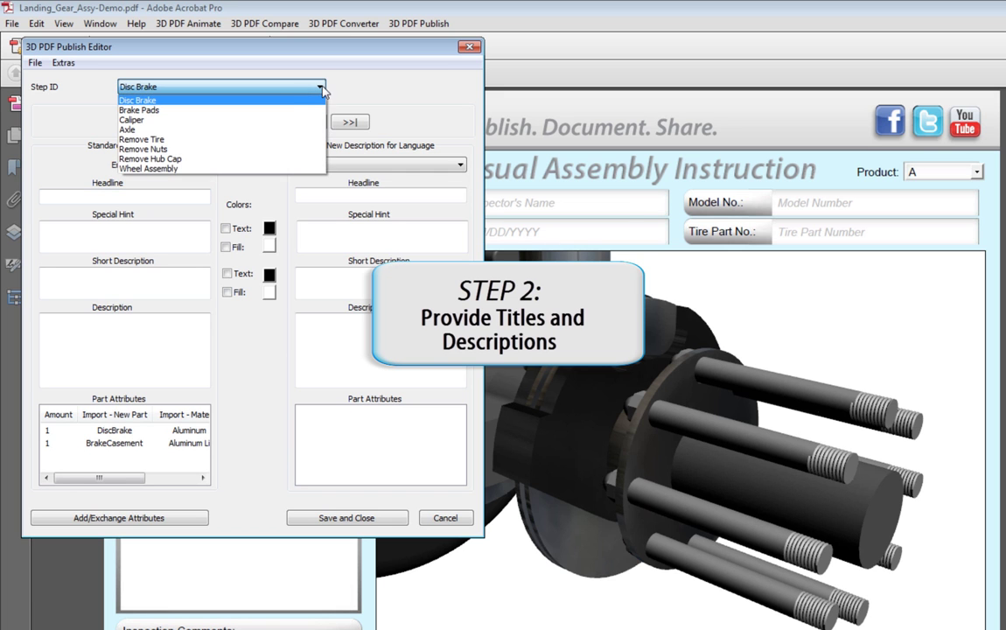
{"action": "left_click", "coordinate": [246, 92]}
{"action": "left_click", "coordinate": [113, 196]}
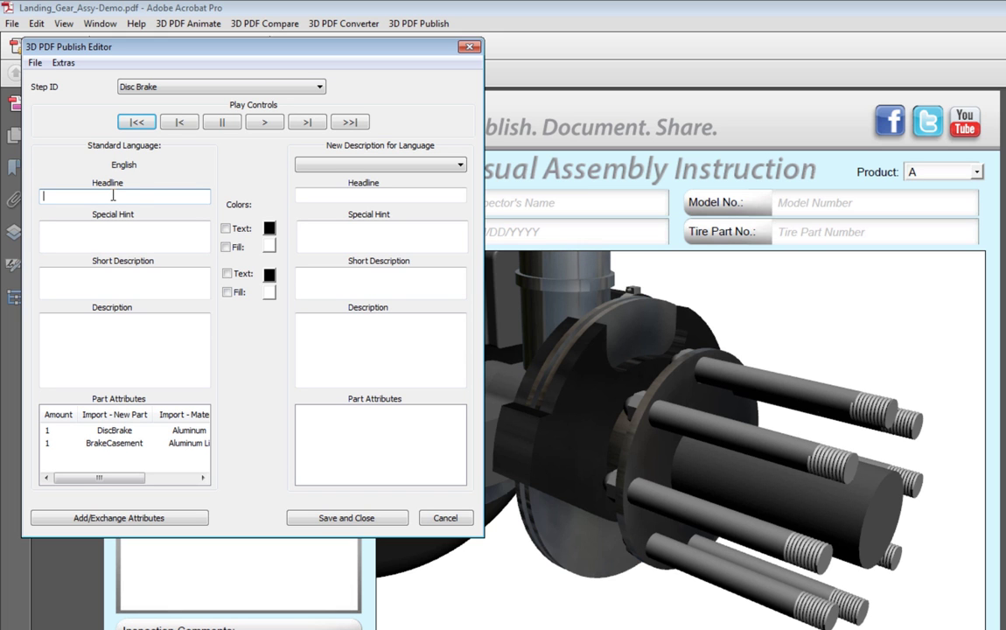
{"action": "type", "text": "Step 1: Check Brake System"}
{"action": "left_click", "coordinate": [96, 278]}
{"action": "type", "text": "Look for wear and tear."}
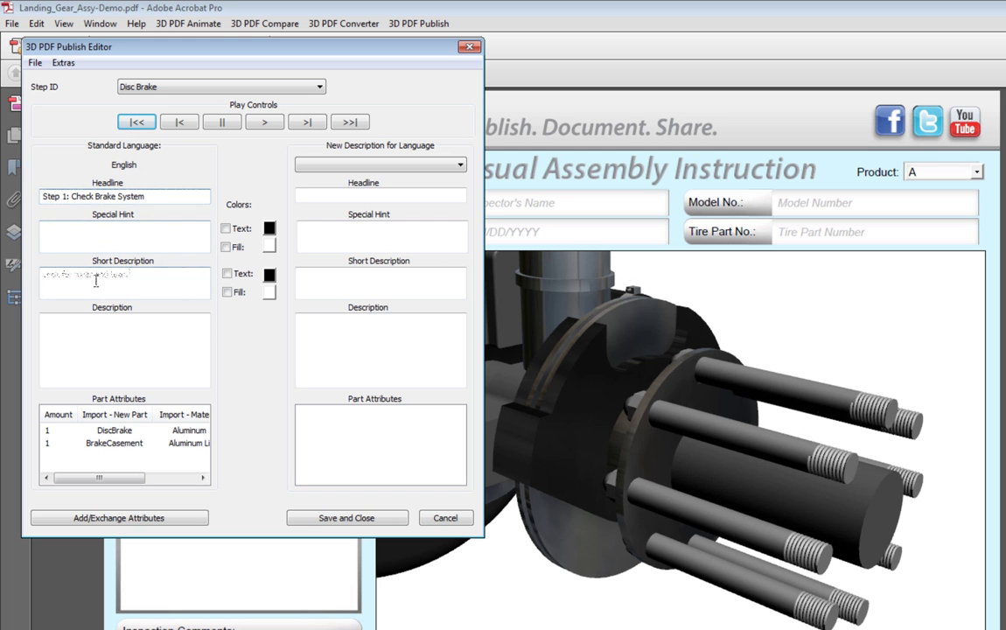
{"action": "left_click", "coordinate": [124, 354]}
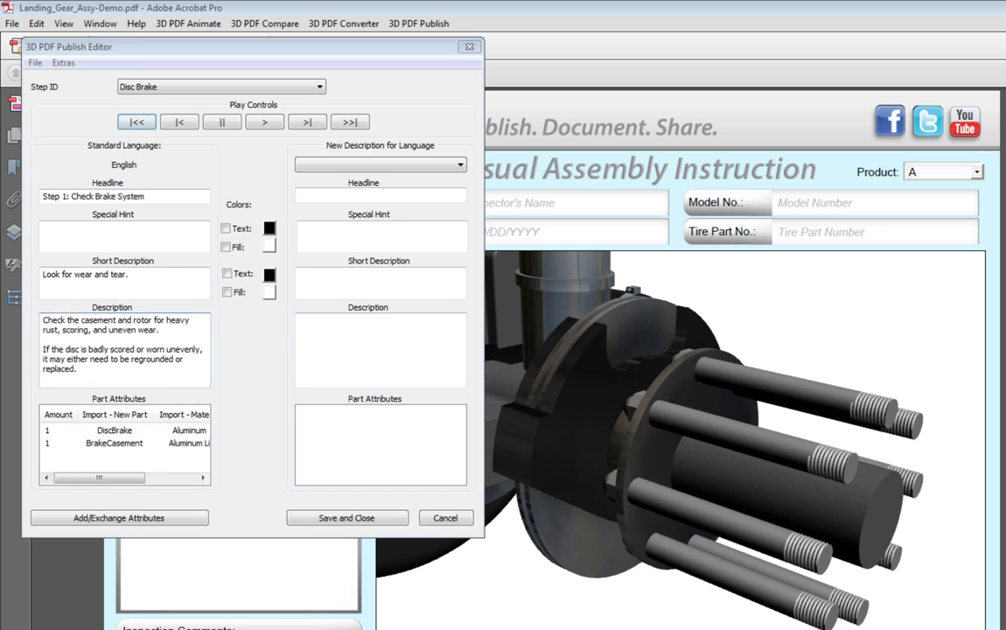
{"action": "left_click", "coordinate": [166, 377]}
- Give Brake Pads the headline 'Step 2: Check Brake Pads' and its 0.25-inch lining descriptions
{"action": "left_click", "coordinate": [310, 123]}
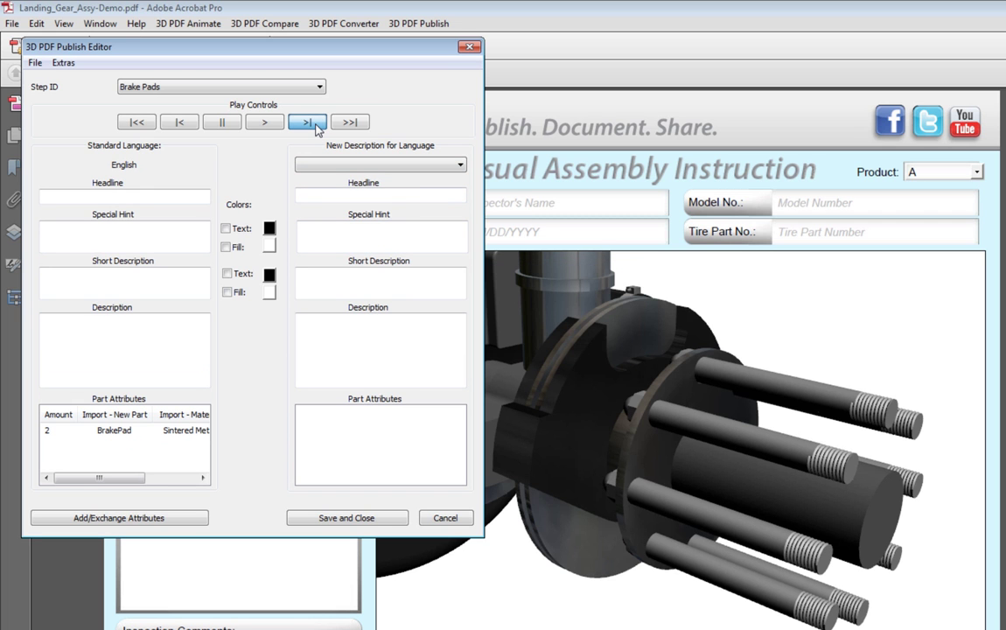
{"action": "left_click", "coordinate": [122, 196]}
{"action": "type", "text": "Step 2: Check Brake Pads"}
{"action": "left_click", "coordinate": [122, 278]}
{"action": "type", "text": "Look for wear and tear."}
{"action": "left_click", "coordinate": [122, 348]}
{"action": "type", "text": "Check if the linings on brake pads are thicker than 0.25 inches. If they are not, then replace the pads.  If lining have been worn down to the metal pads, the disc most likely has to be regrounded or replaced."}
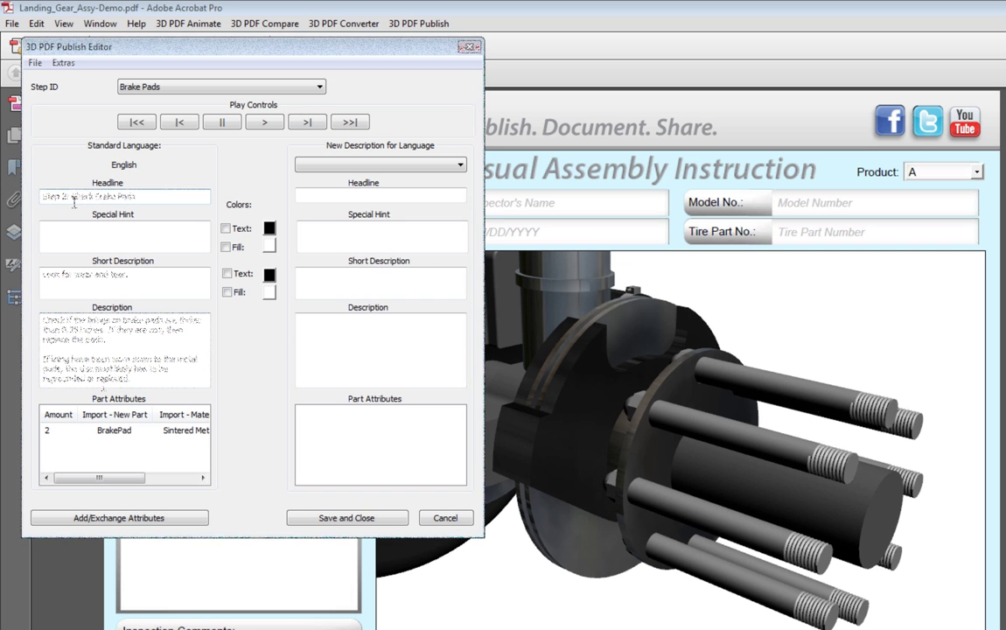
- On the Caliper step, make the Special Hint text a custom red colour
{"action": "left_click", "coordinate": [311, 89]}
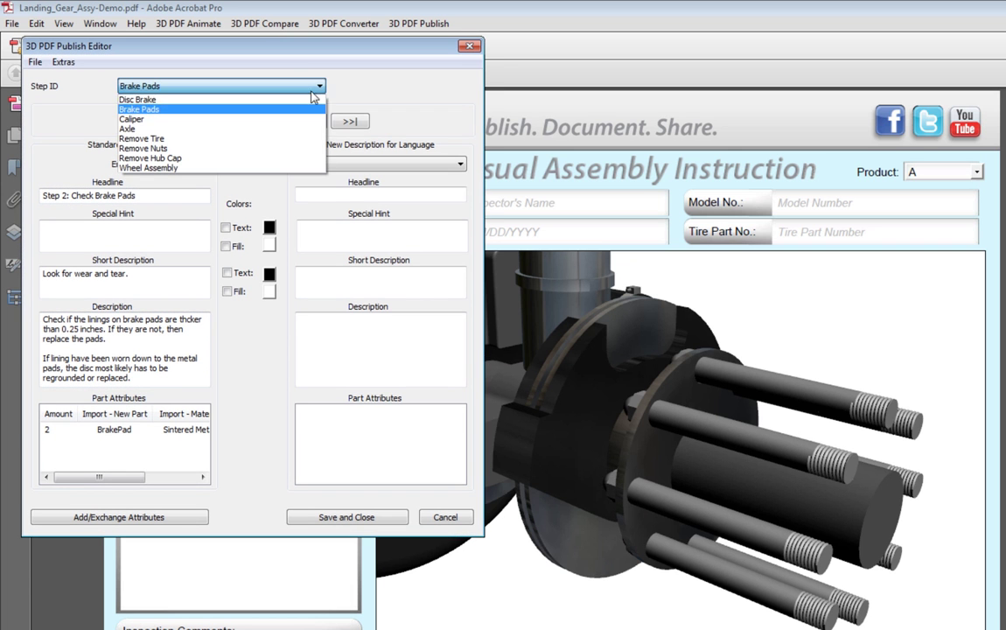
{"action": "left_click", "coordinate": [245, 121]}
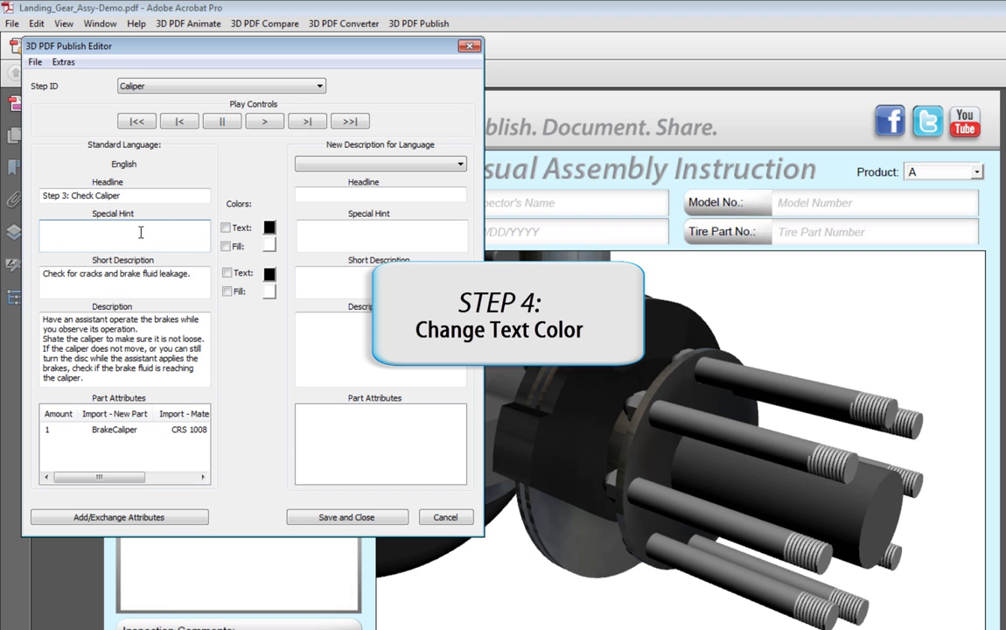
{"action": "left_click", "coordinate": [227, 228]}
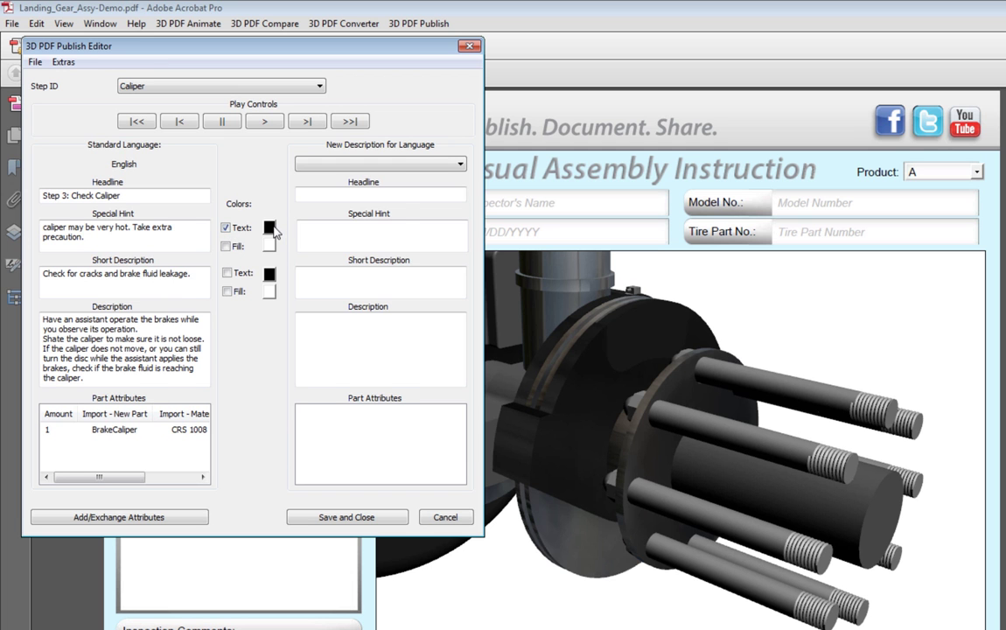
{"action": "left_click", "coordinate": [268, 228]}
{"action": "left_click", "coordinate": [99, 224]}
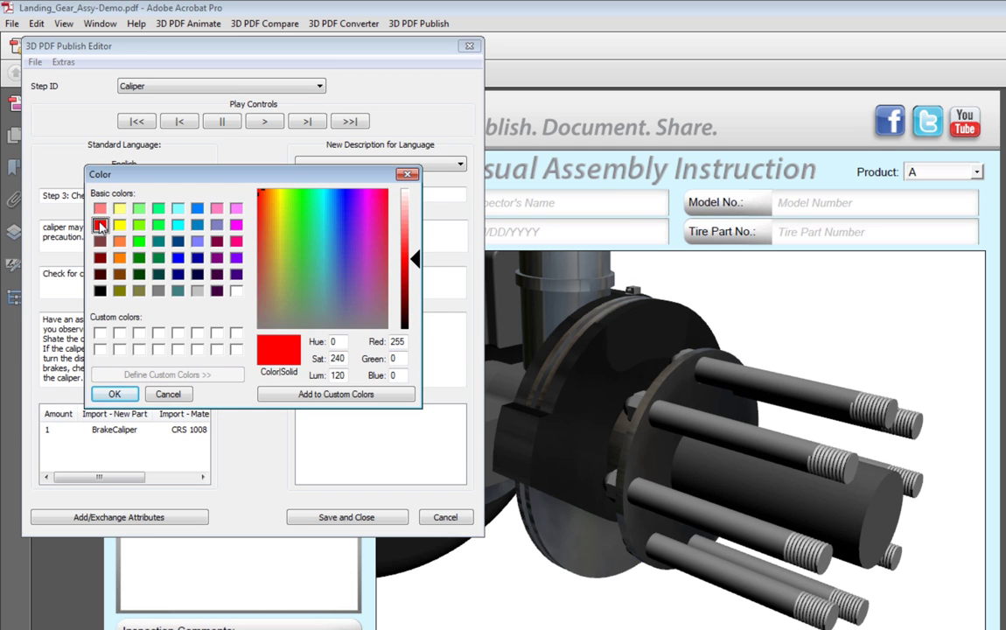
{"action": "left_click", "coordinate": [115, 393]}
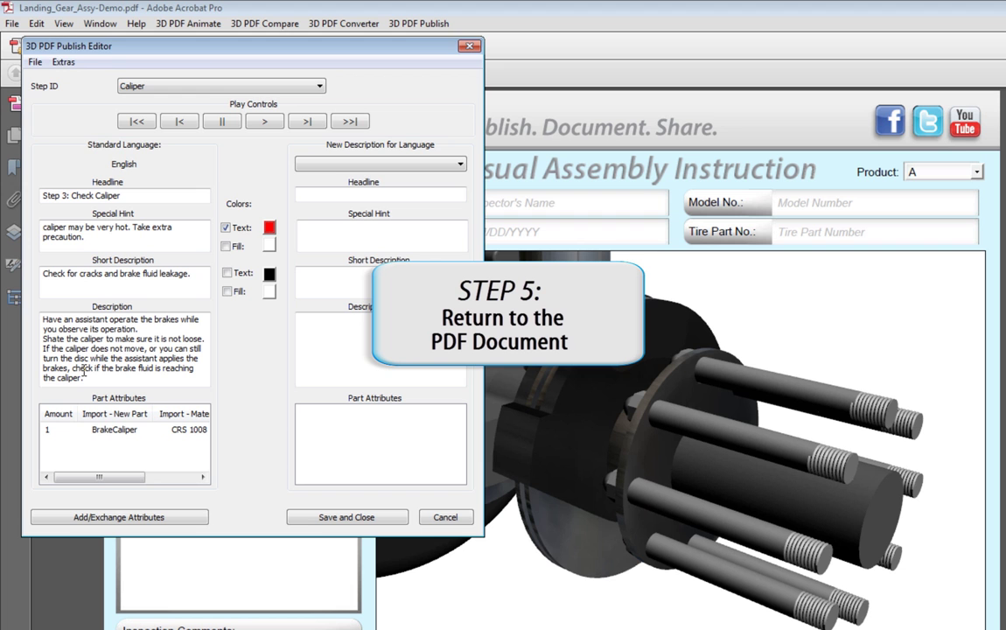
- Move through Axle and Remove Tire, starting its headline, on to Remove Nuts
{"action": "left_click", "coordinate": [292, 83]}
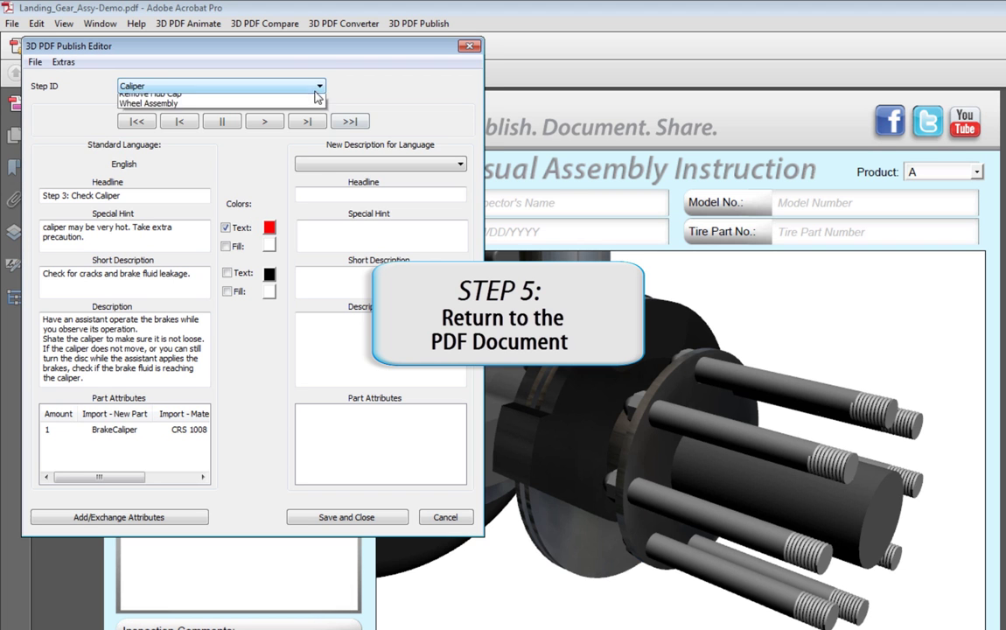
{"action": "left_click", "coordinate": [254, 128]}
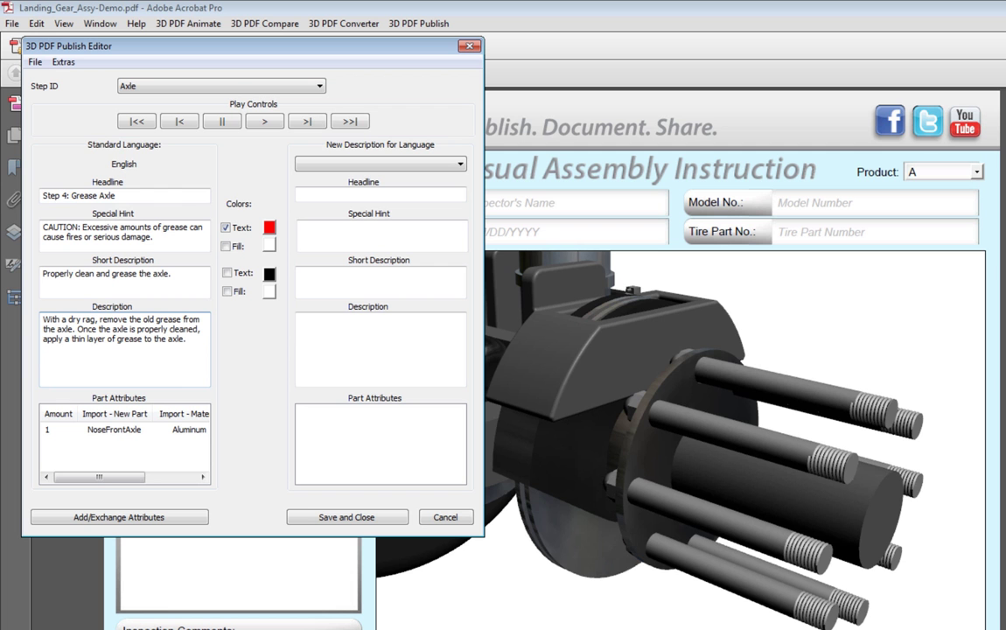
{"action": "left_click", "coordinate": [279, 120]}
{"action": "left_click", "coordinate": [139, 196]}
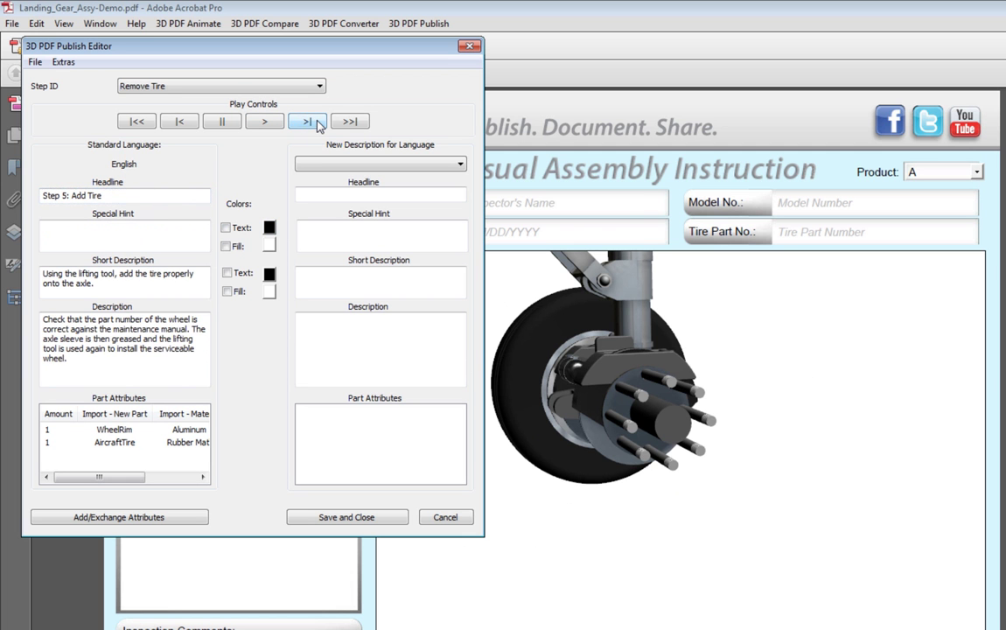
{"action": "left_click", "coordinate": [317, 123]}
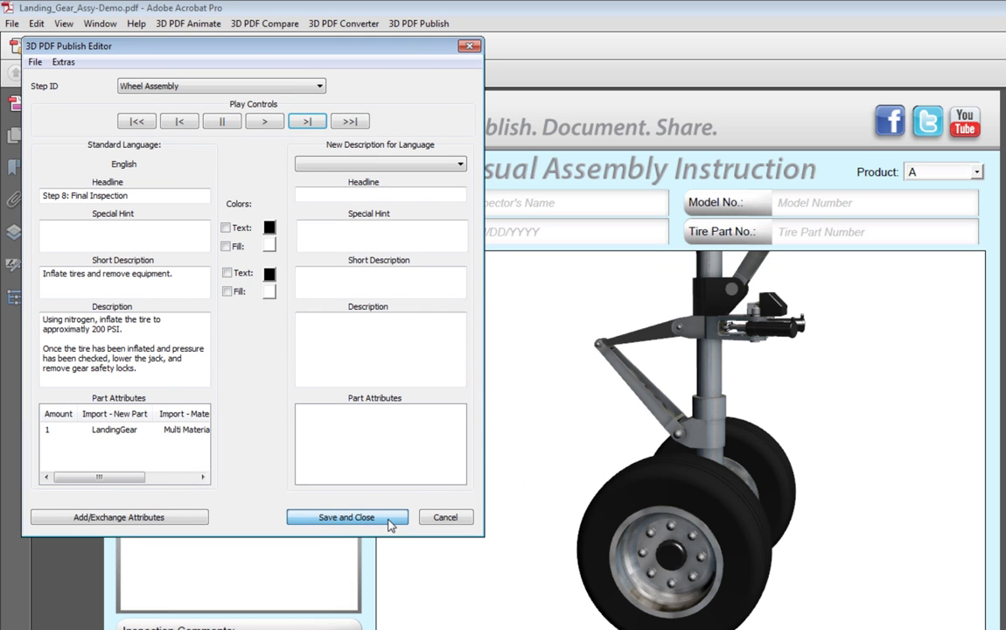
- Save the step texts, close the editor, and show the 3D PDF Publish tools
{"action": "left_click", "coordinate": [390, 519]}
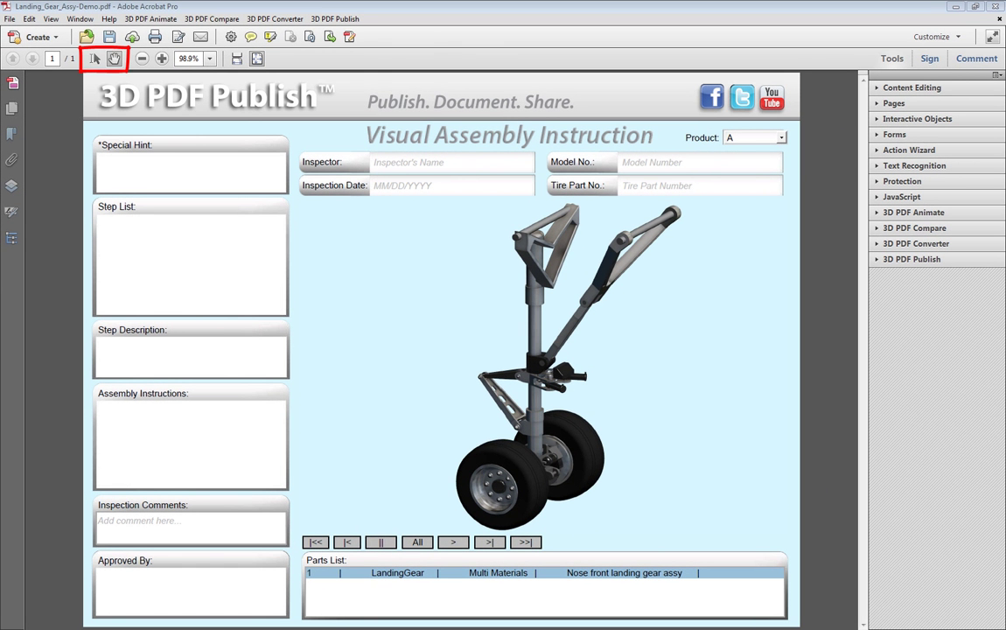
{"action": "left_click", "coordinate": [911, 258]}
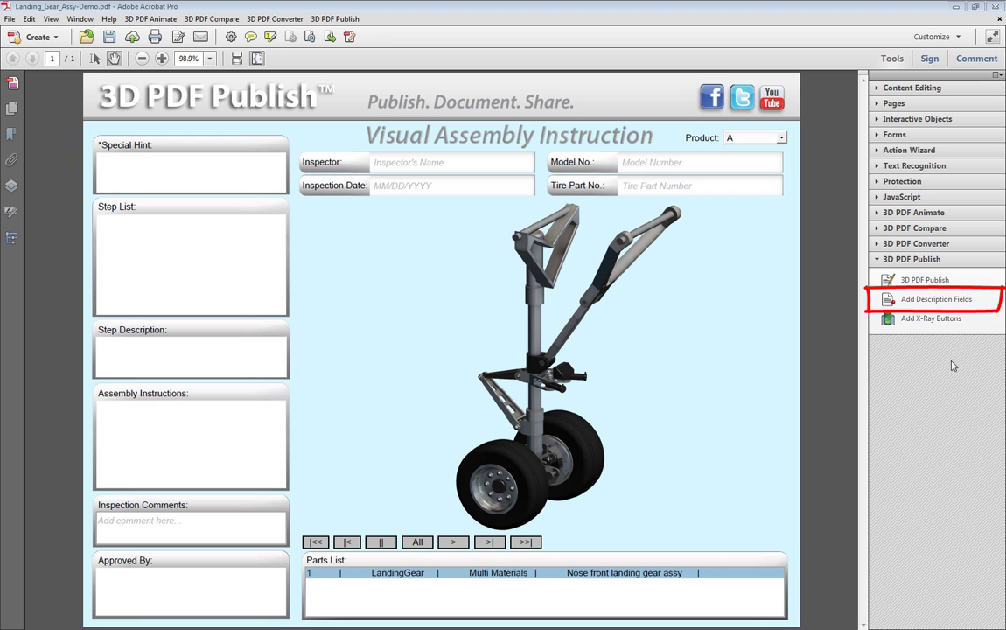
- Add description fields tied to the page 1 3D model and dismiss the placement instructions
{"action": "left_click", "coordinate": [931, 299]}
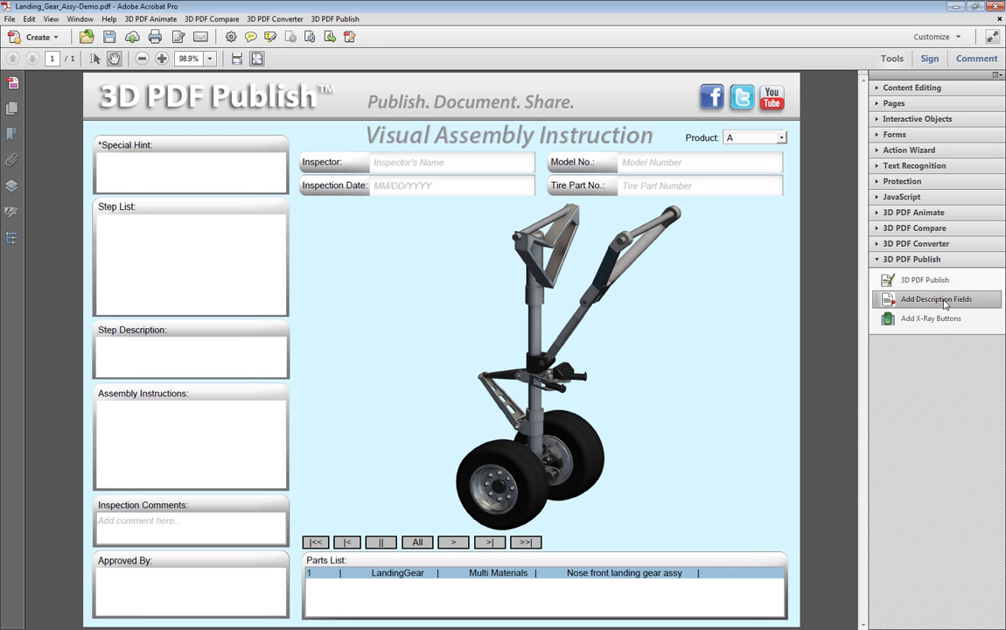
{"action": "left_click", "coordinate": [179, 221]}
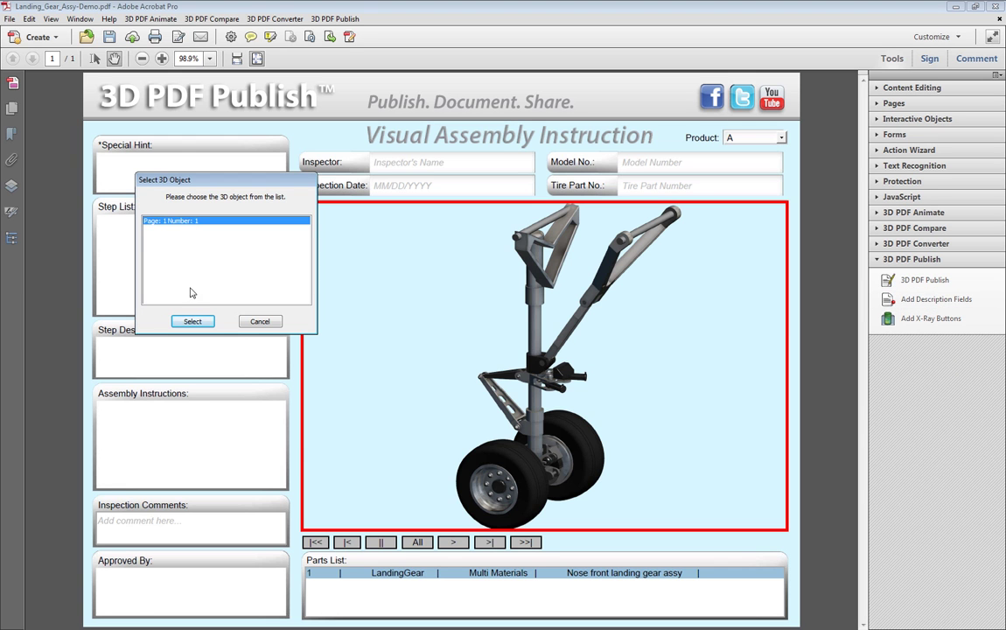
{"action": "left_click", "coordinate": [191, 321]}
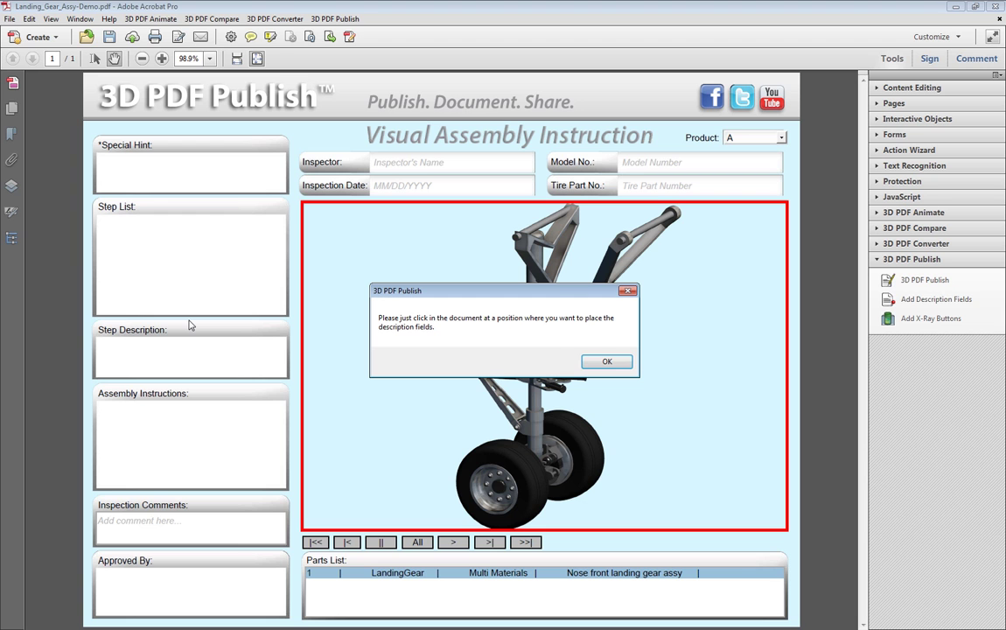
{"action": "left_click", "coordinate": [606, 361]}
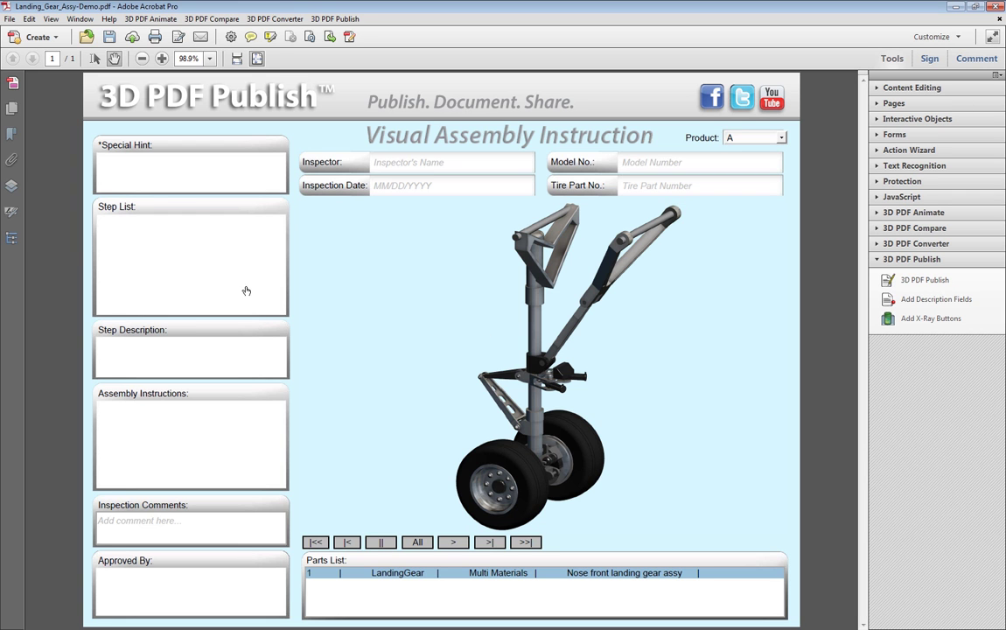
- Place a Step List field and the four step description fields in their form boxes
{"action": "left_click", "coordinate": [99, 219]}
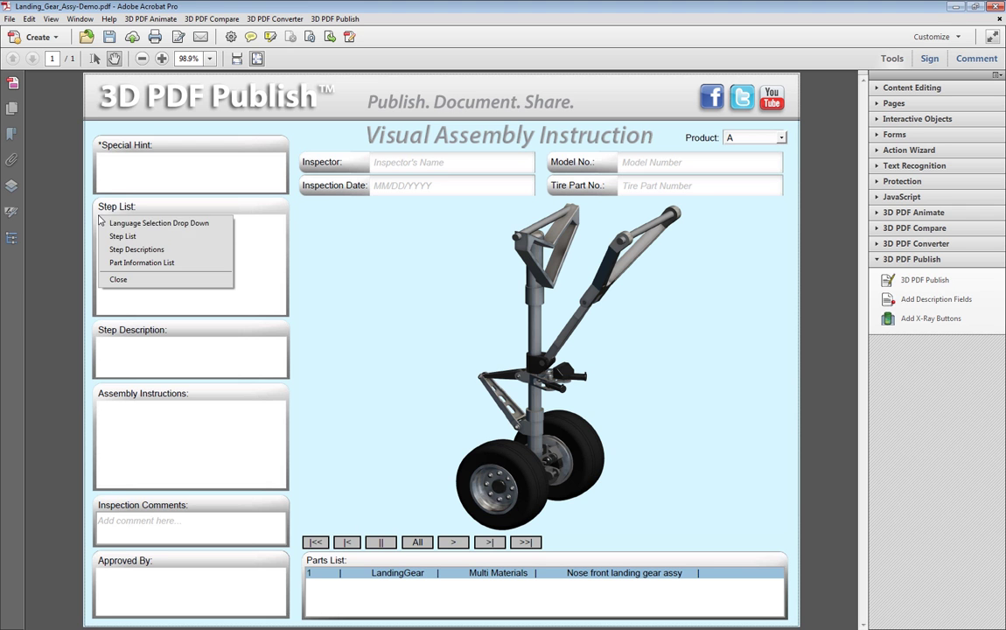
{"action": "left_click", "coordinate": [112, 233]}
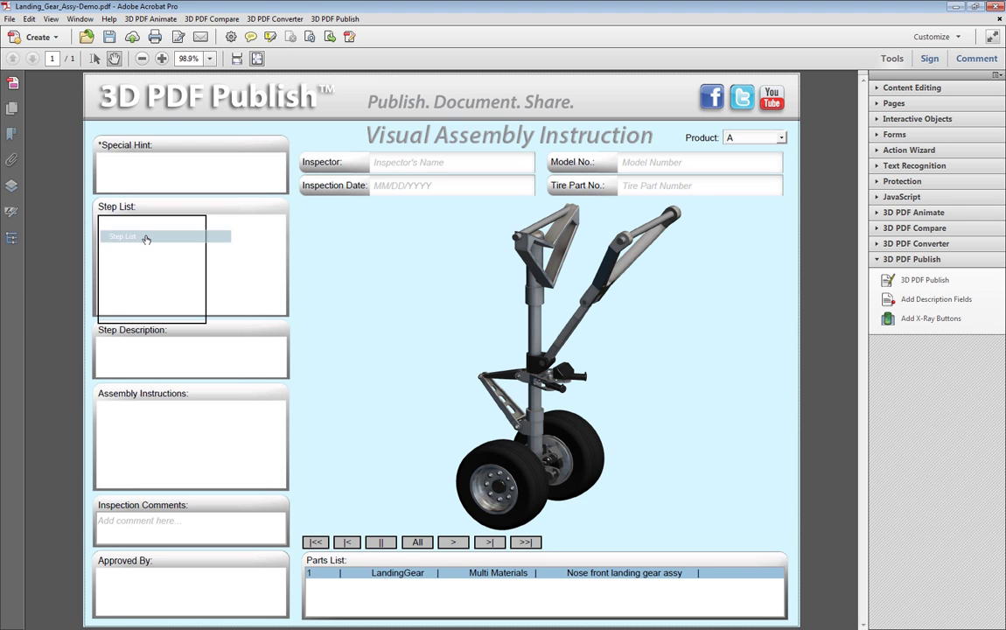
{"action": "left_click", "coordinate": [101, 348]}
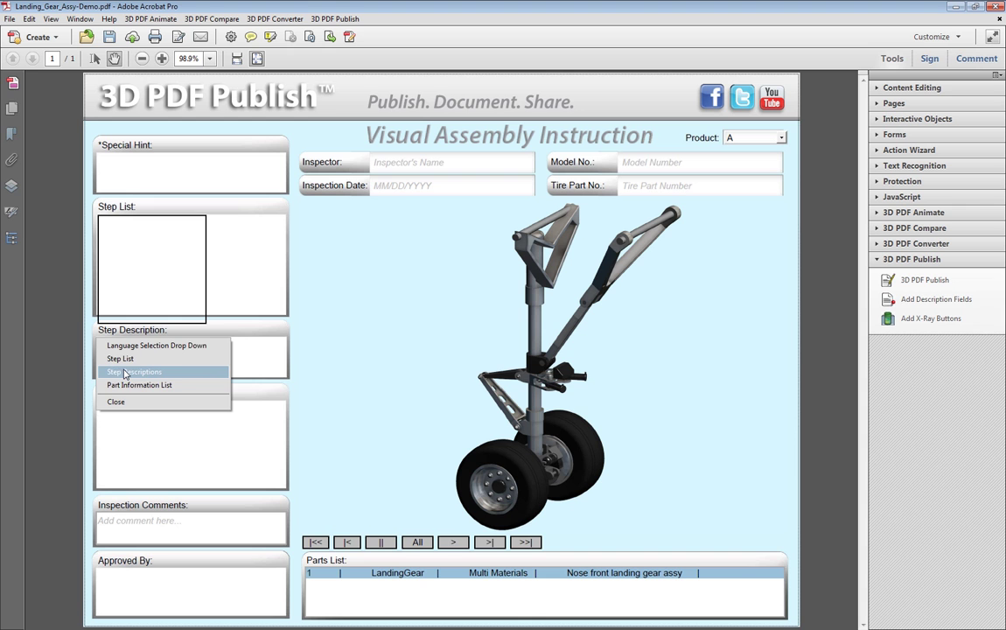
{"action": "left_click", "coordinate": [119, 371]}
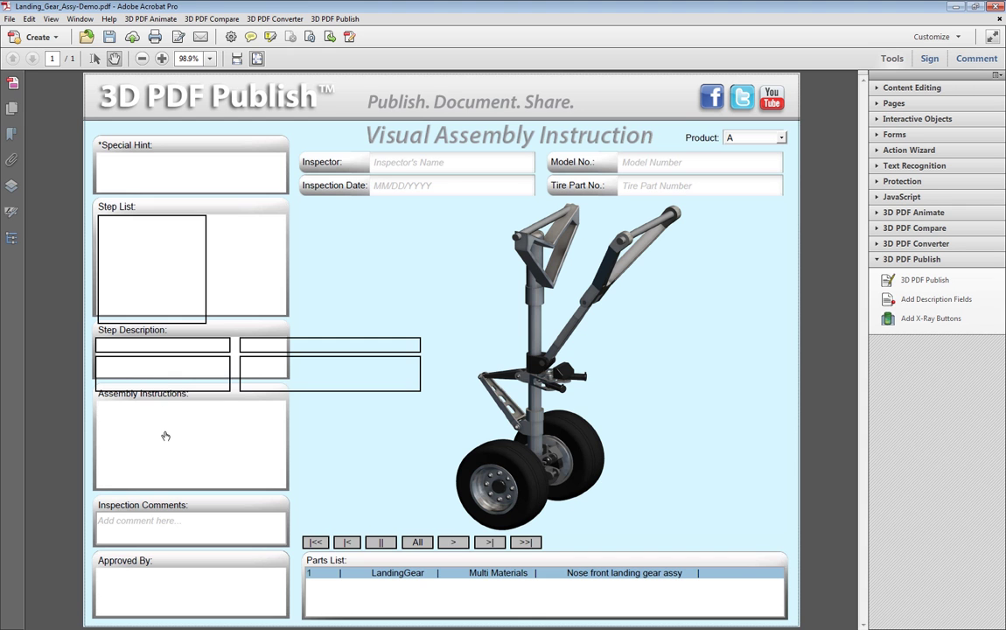
{"action": "left_click", "coordinate": [131, 389]}
{"action": "left_click", "coordinate": [192, 497]}
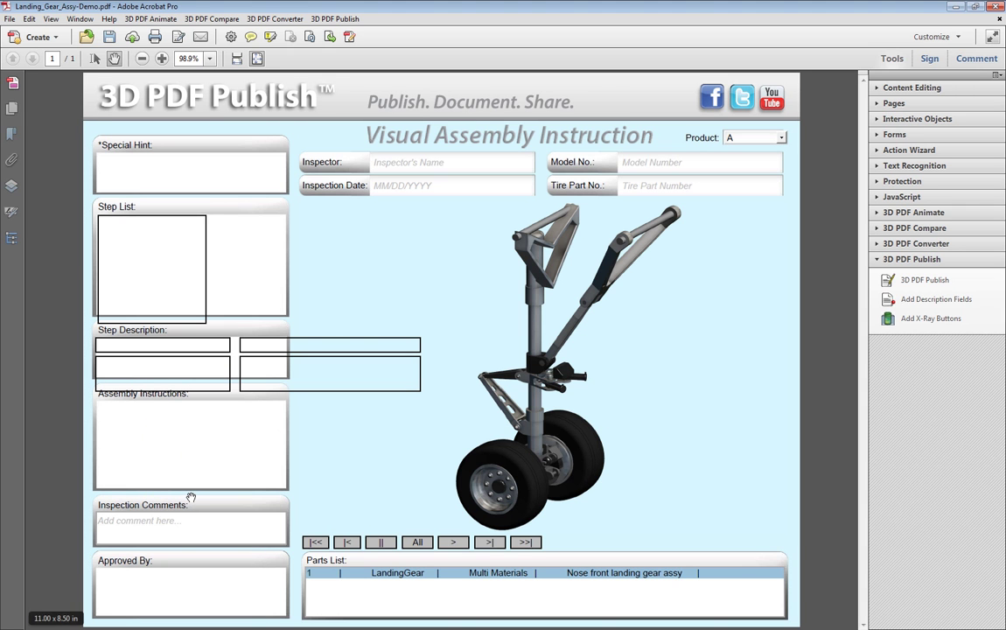
{"action": "left_click", "coordinate": [913, 119]}
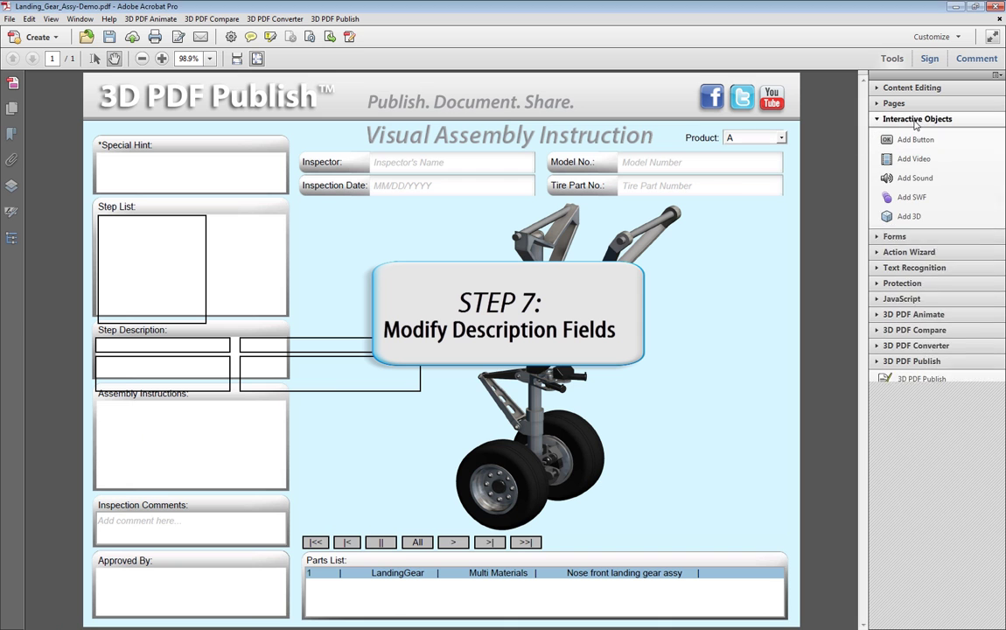
- Widen P0A0_StepList to fill its box and move the long description into Assembly Instructions
{"action": "left_click", "coordinate": [944, 236]}
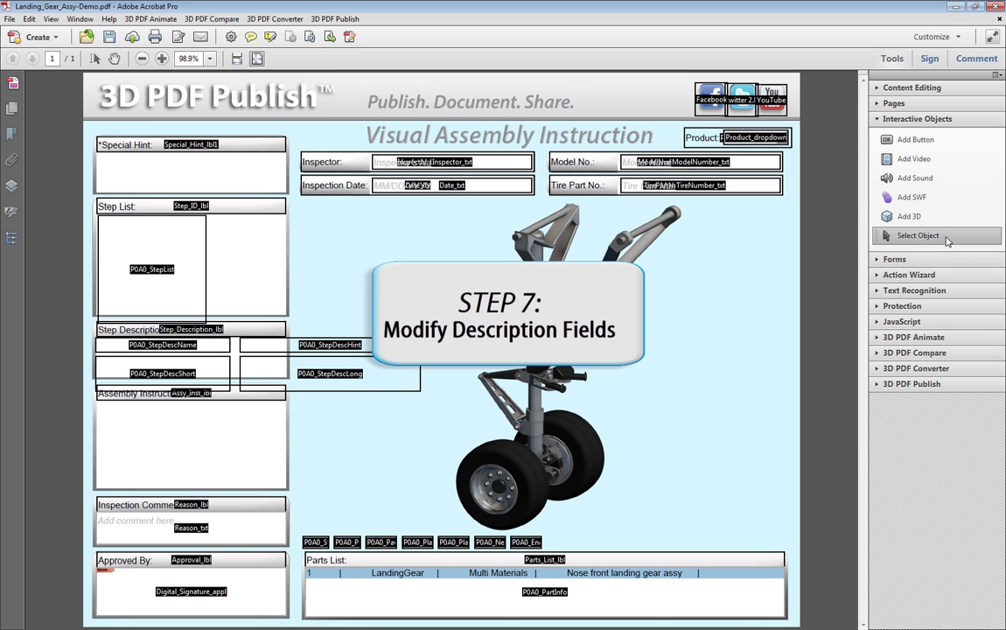
{"action": "left_click", "coordinate": [175, 270]}
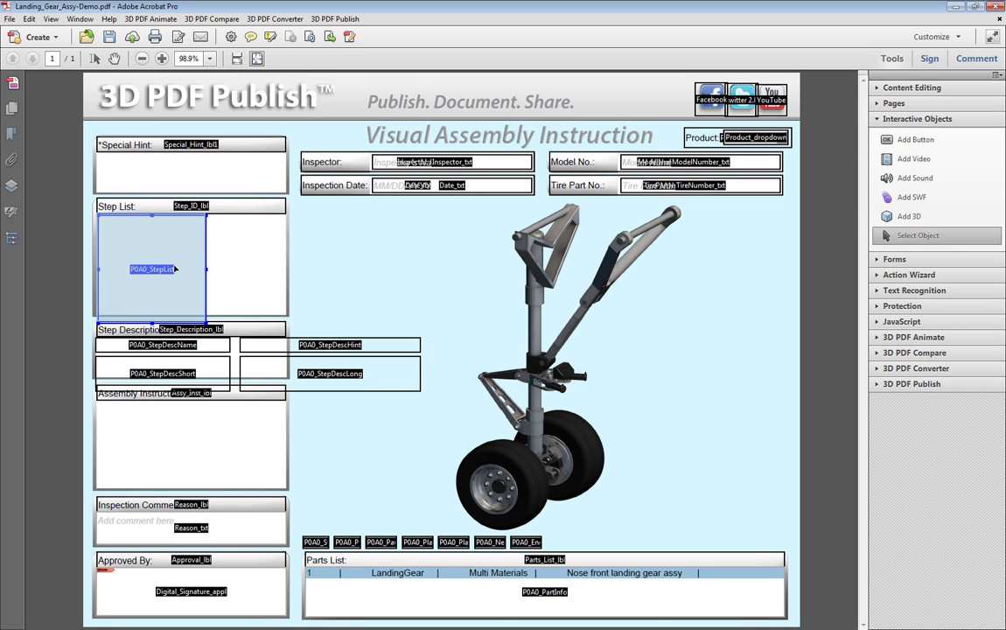
{"action": "double_click", "coordinate": [175, 269]}
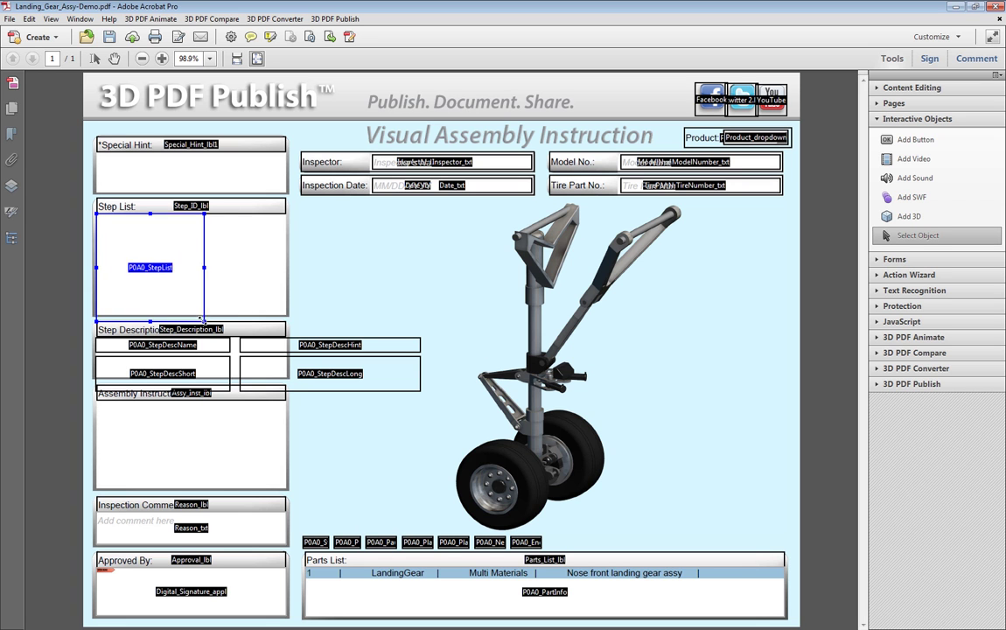
{"action": "left_click_drag", "start_coordinate": [204, 321], "coordinate": [285, 314]}
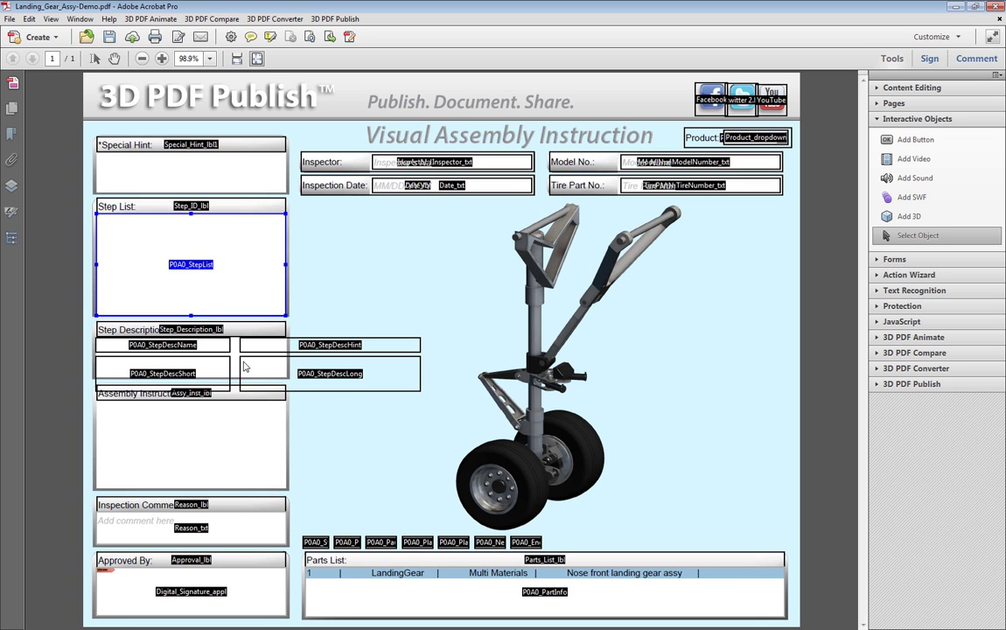
{"action": "left_click", "coordinate": [296, 370], "text": "ctrl"}
{"action": "left_click_drag", "start_coordinate": [372, 381], "coordinate": [227, 478]}
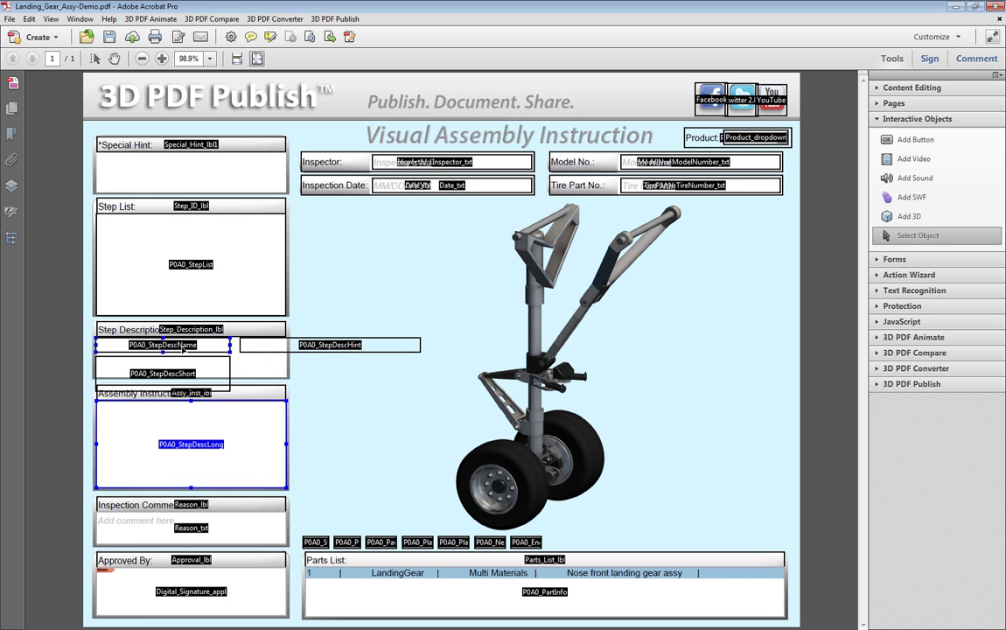
- Delete P0A0_StepDescName and move P0A0_StepDescHint into the Special Hint box
{"action": "left_click", "coordinate": [199, 346]}
{"action": "right_click", "coordinate": [200, 347]}
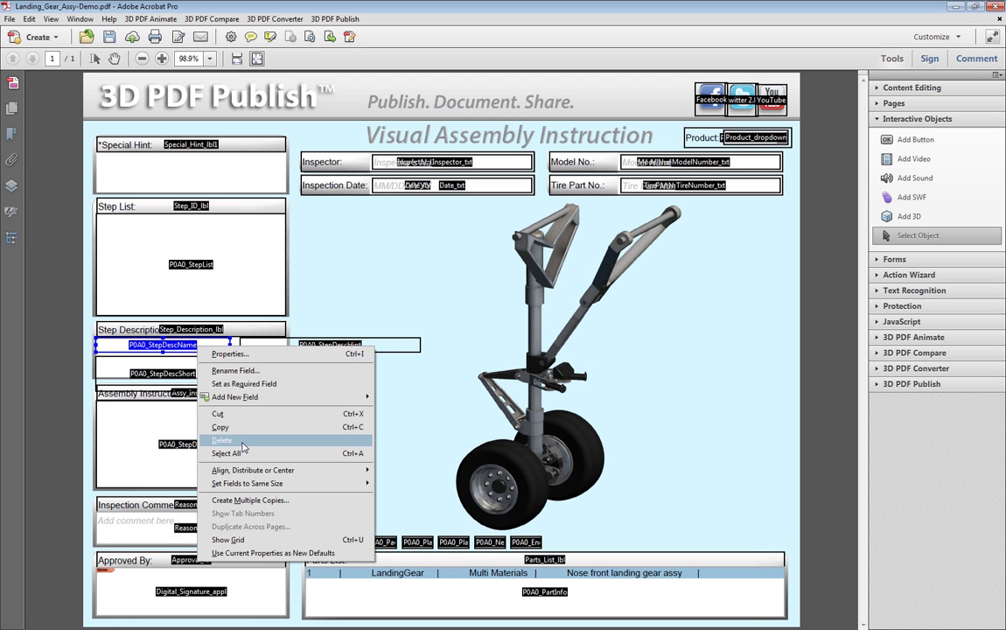
{"action": "left_click", "coordinate": [223, 440]}
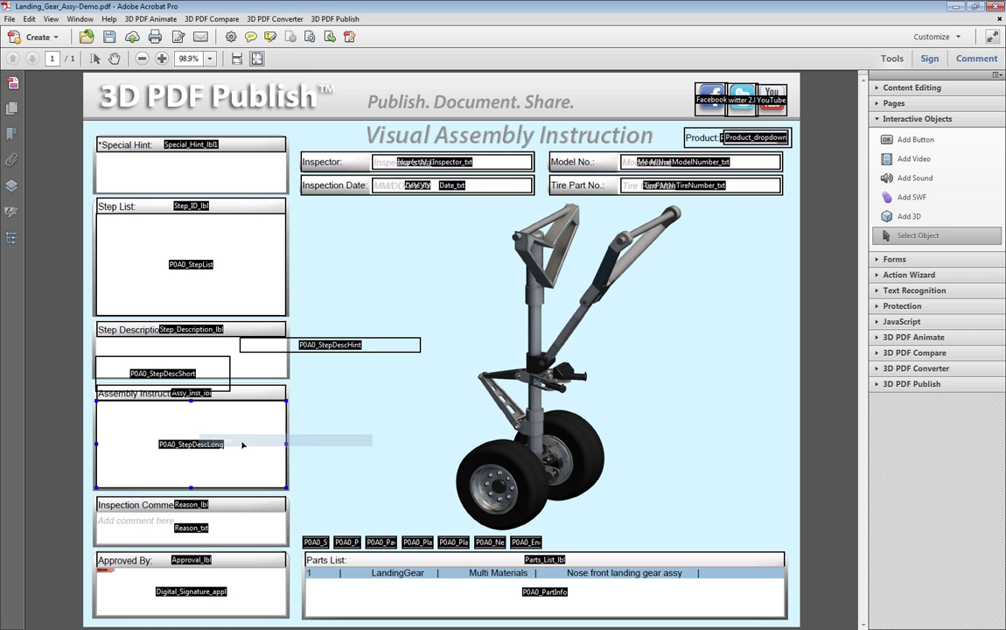
{"action": "left_click", "coordinate": [262, 344]}
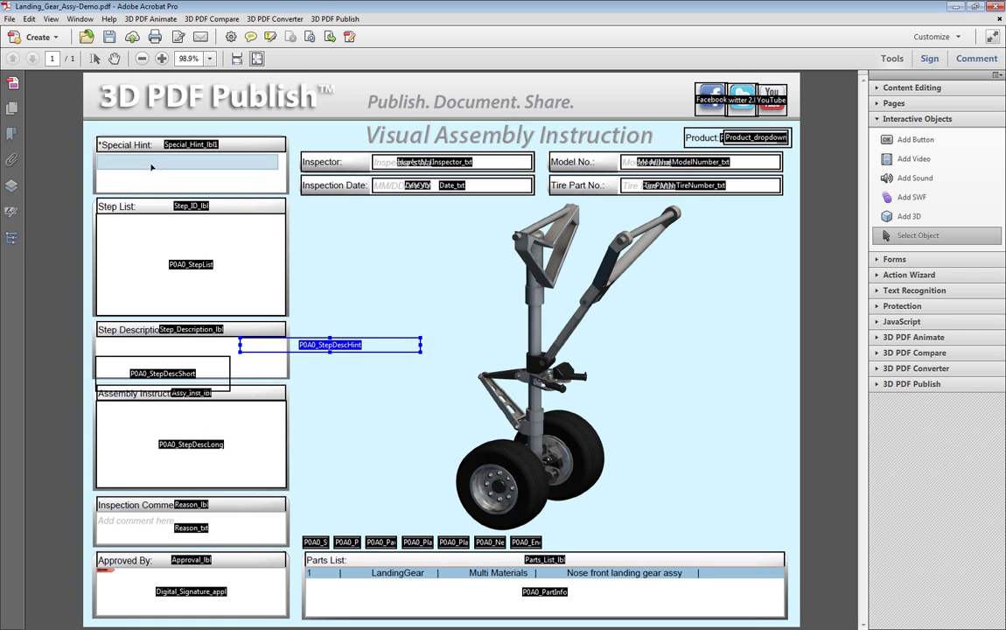
{"action": "left_click_drag", "start_coordinate": [330, 345], "coordinate": [185, 160]}
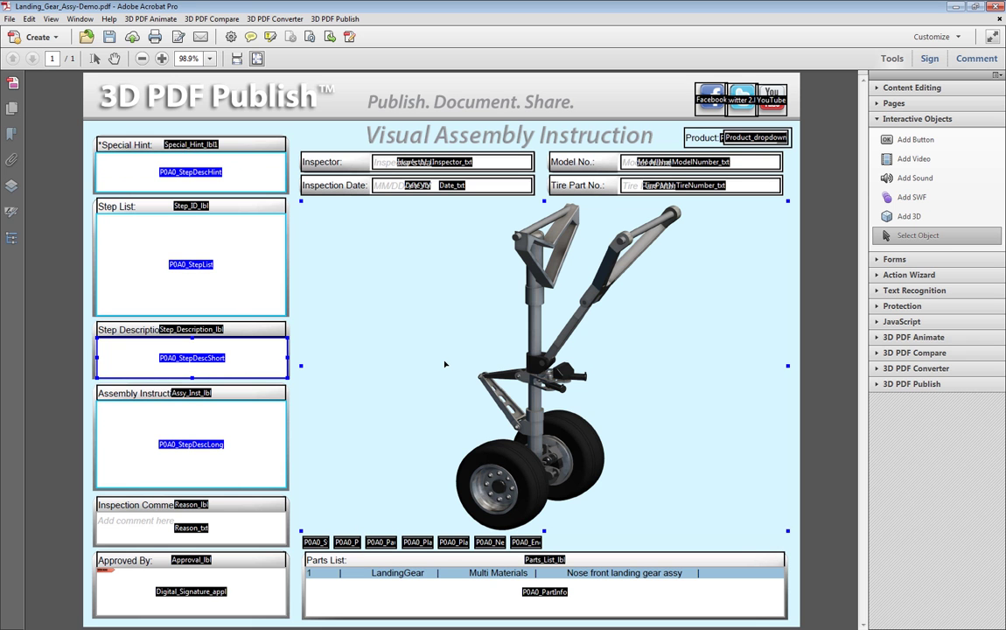
- Leave field editing to preview the finished Visual Assembly Instruction form
{"action": "left_click", "coordinate": [114, 58]}
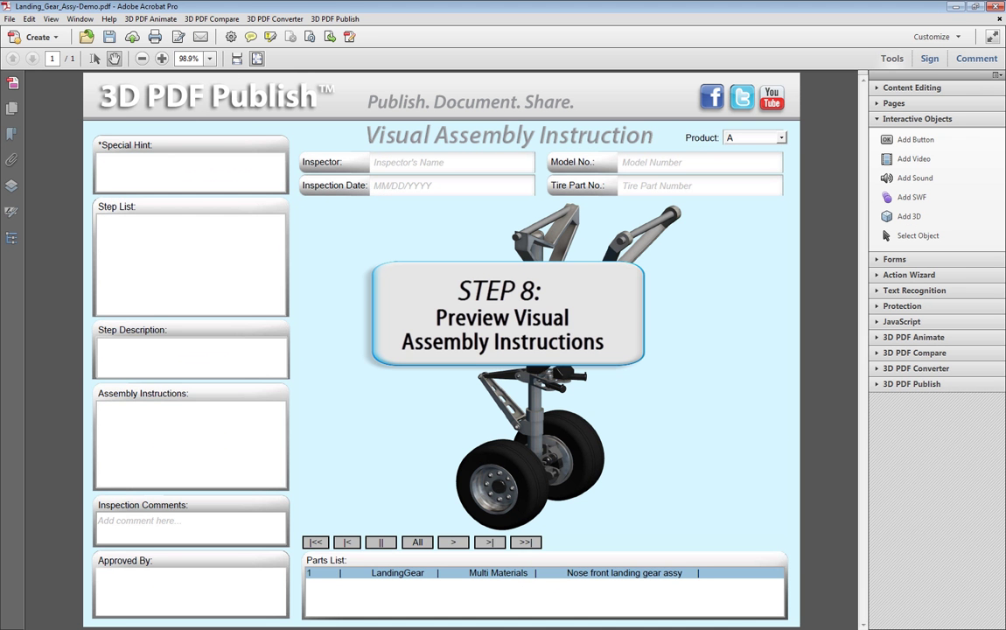